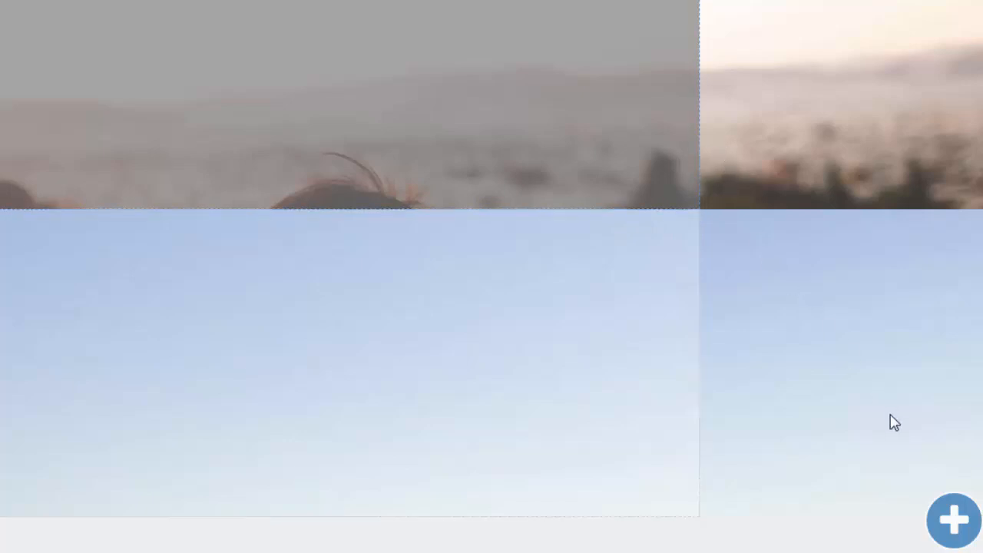
# Upload the Rich Text Tutorial video from the computer to the page and move it to the top of the upper section
pyautogui.click(952, 523)
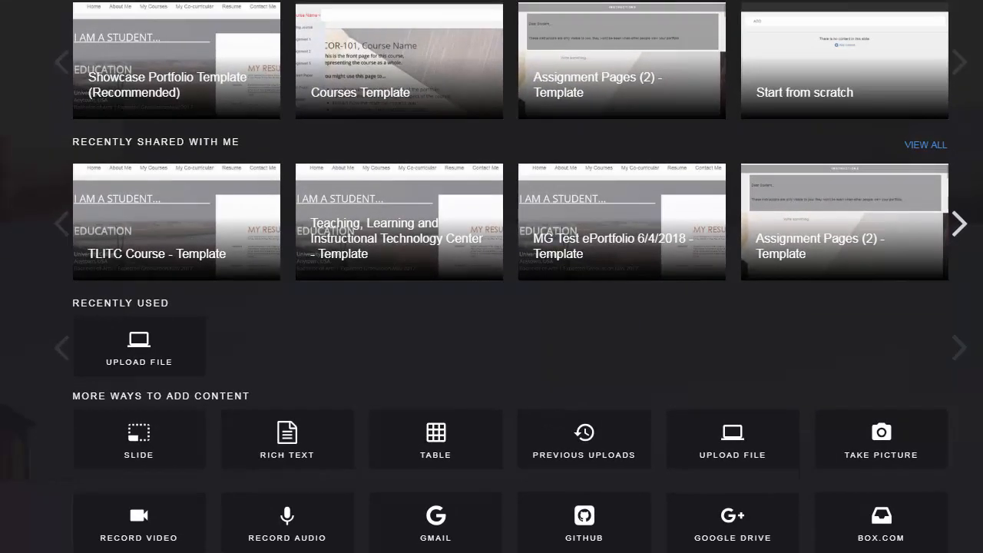
pyautogui.scroll(-2, 511, 277)
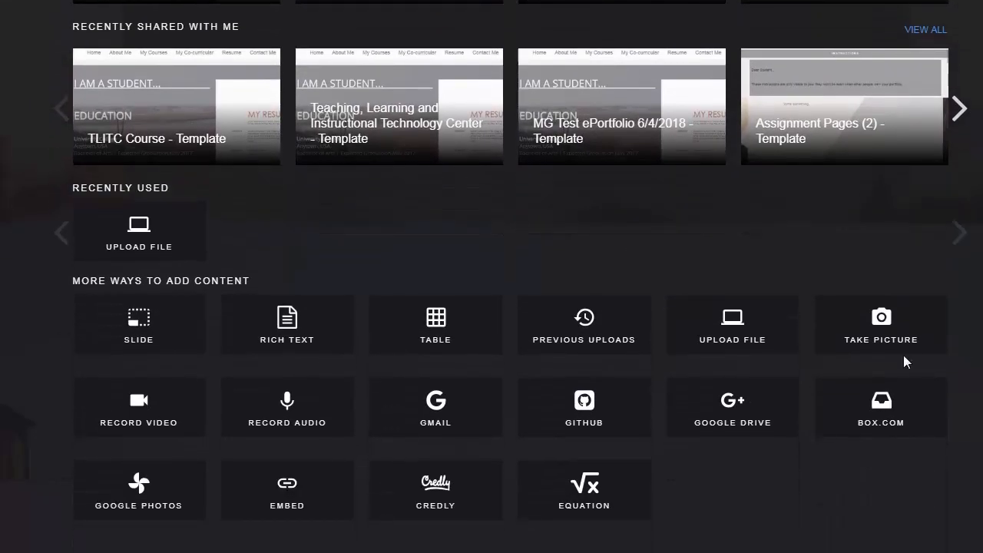
pyautogui.click(734, 353)
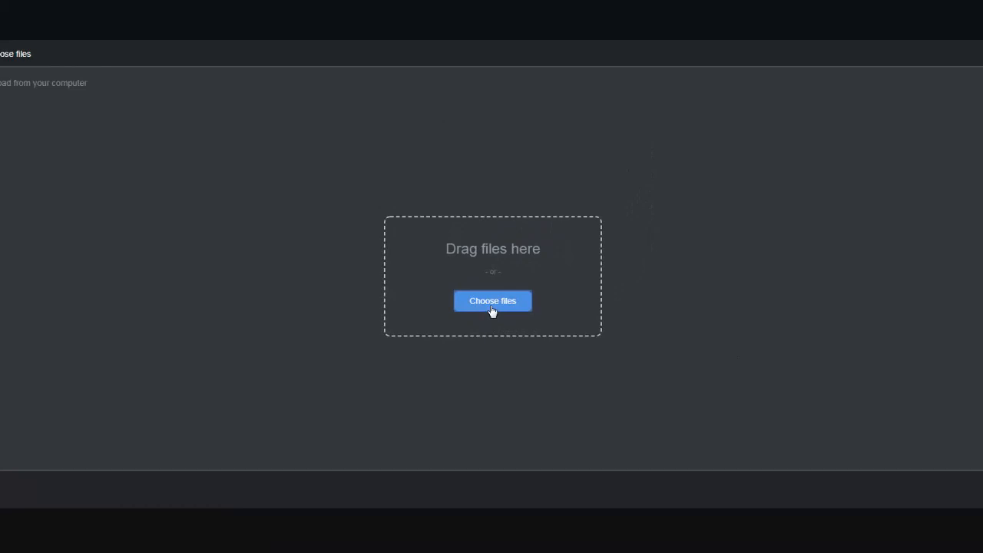
pyautogui.click(492, 302)
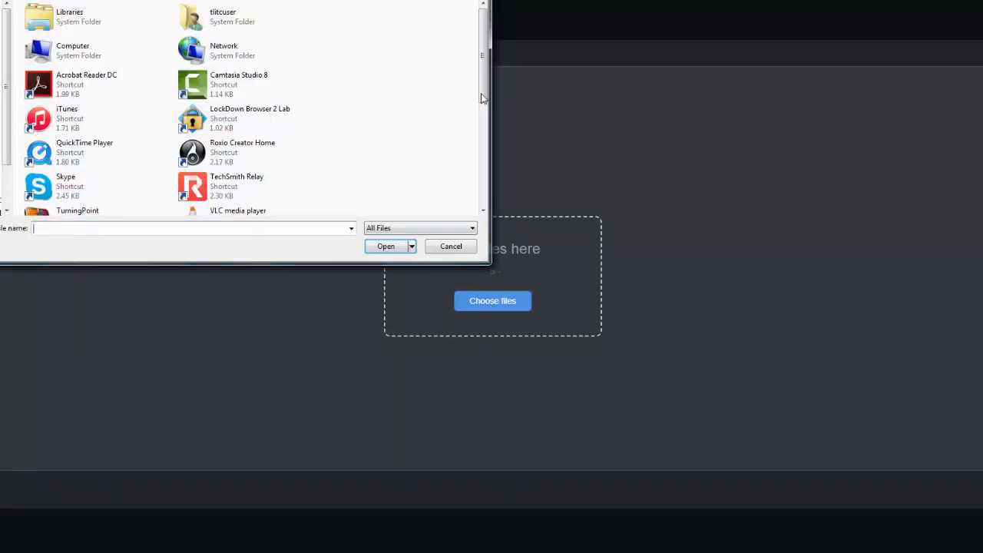
pyautogui.moveTo(482, 98); pyautogui.dragTo(468, 192)
pyautogui.click(226, 178)
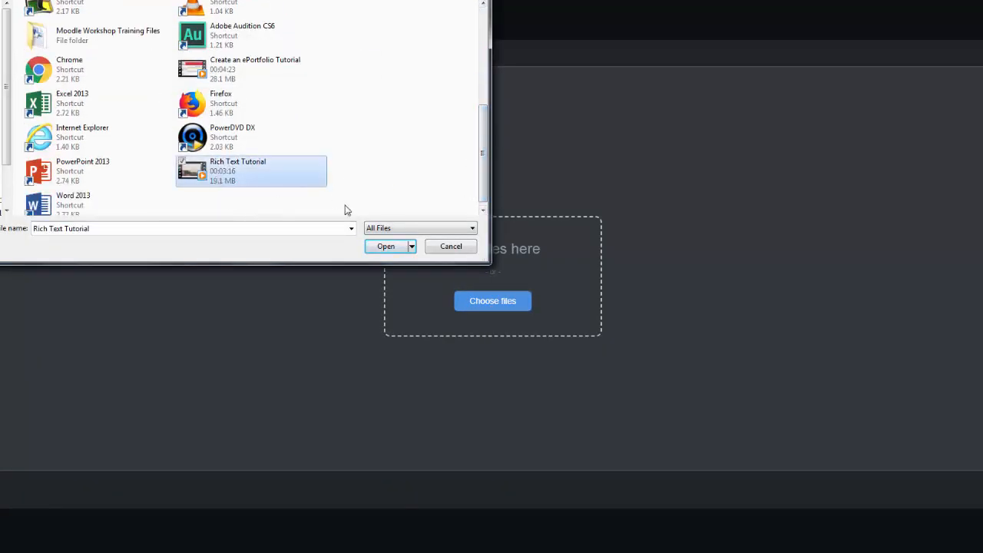
pyautogui.click(386, 246)
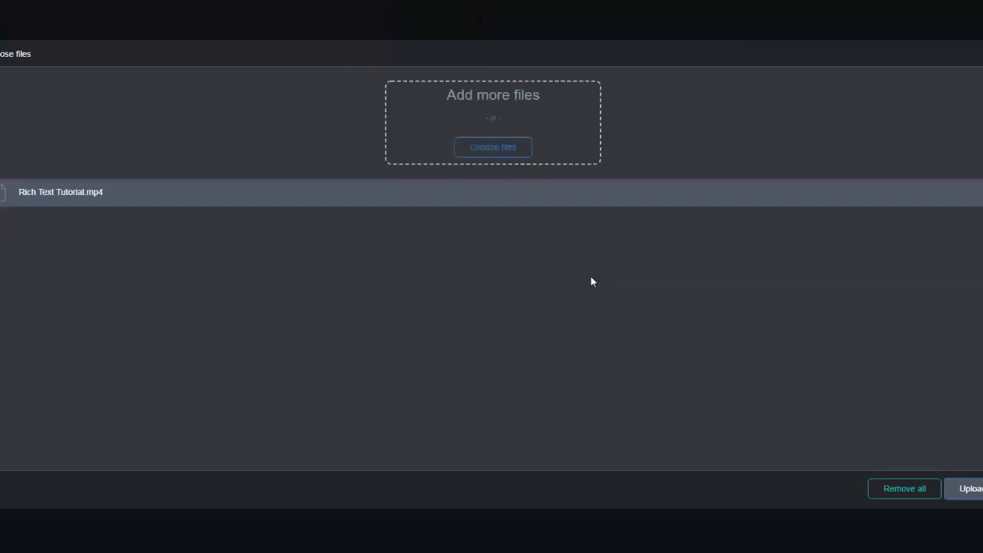
pyautogui.click(964, 496)
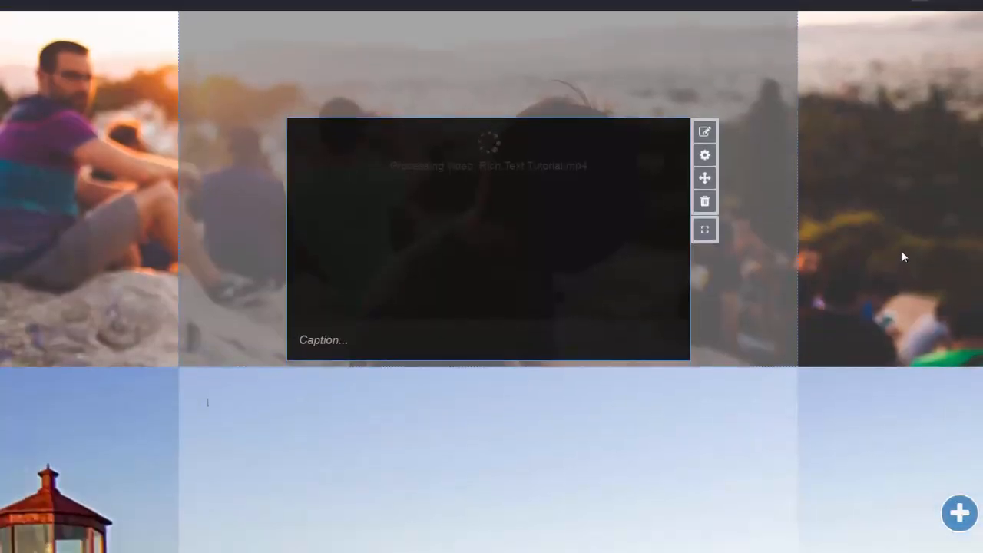
pyautogui.moveTo(706, 179); pyautogui.dragTo(685, 123)
pyautogui.moveTo(560, 173); pyautogui.dragTo(550, 116)
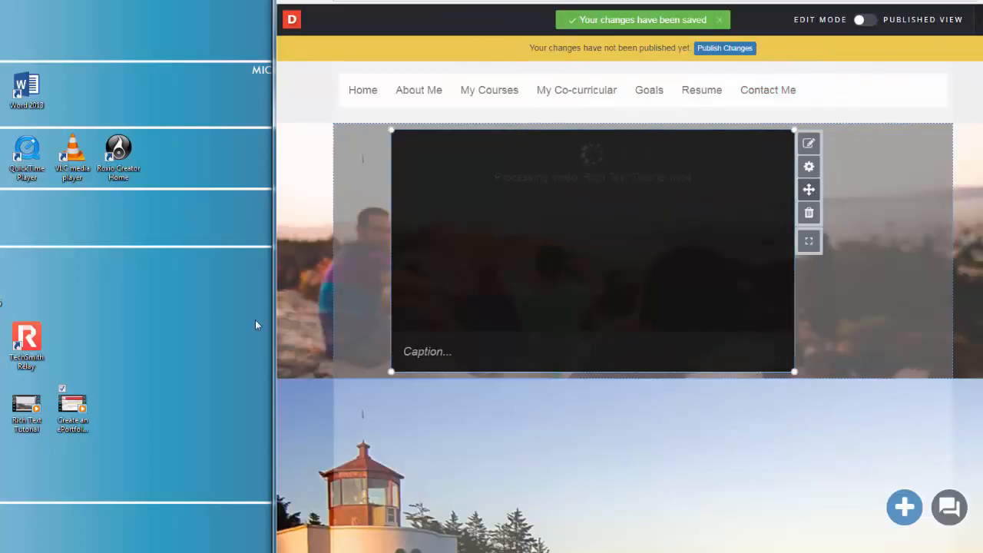
# Add the Create an ePortfolio Tutorial video from the desktop to the lighthouse section and maximize the browser window
pyautogui.moveTo(72, 409); pyautogui.dragTo(540, 456)
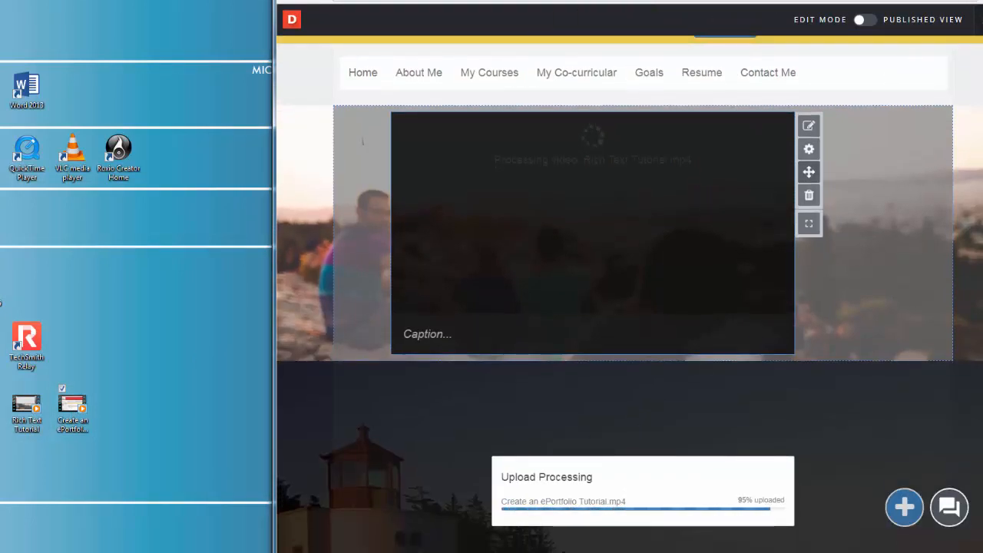
pyautogui.press('super+Up')
pyautogui.scroll(-3, 816, 245)
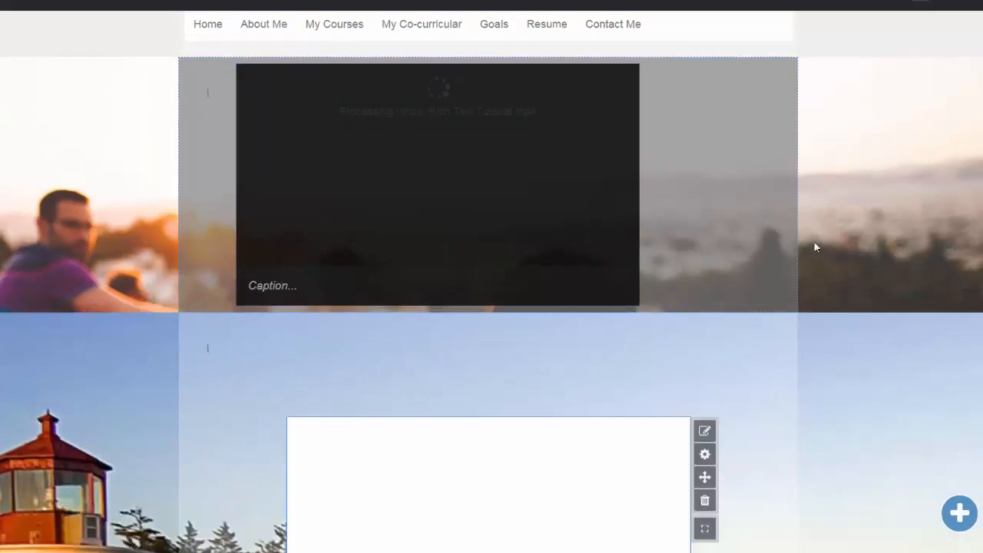
pyautogui.scroll(3, 816, 246)
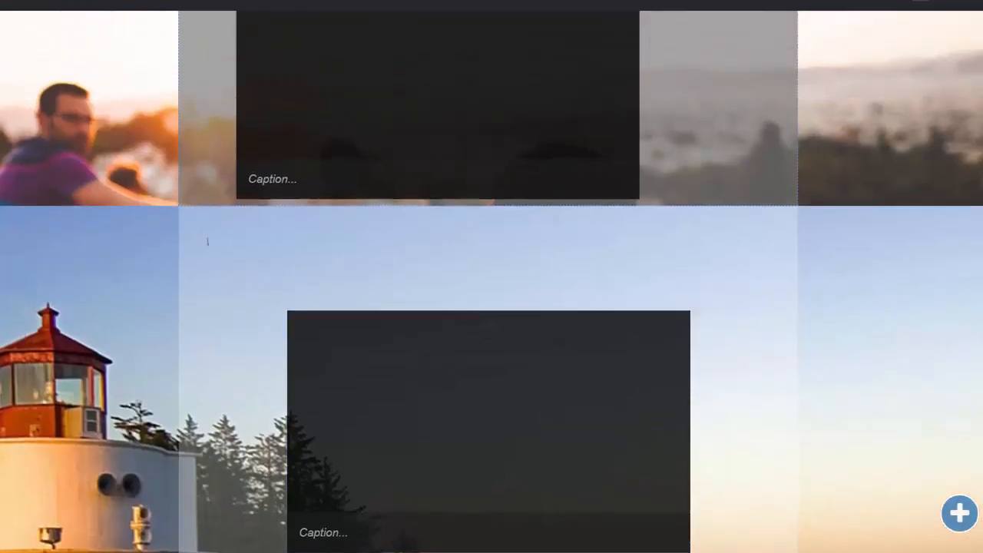
# Reduce the height of the Rich Text Tutorial video frame and check its options for replacing or adding files
pyautogui.moveTo(623, 267)
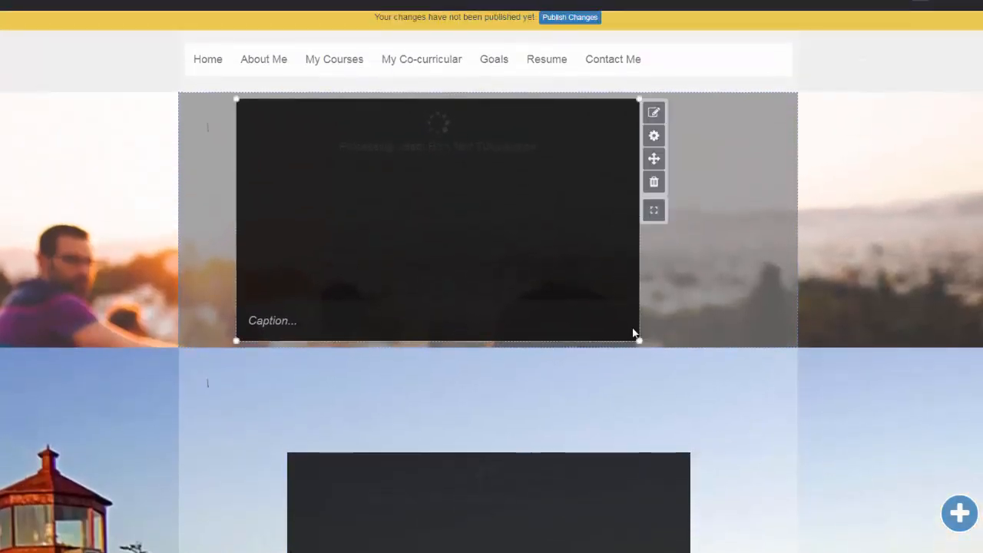
pyautogui.moveTo(637, 339); pyautogui.dragTo(616, 308)
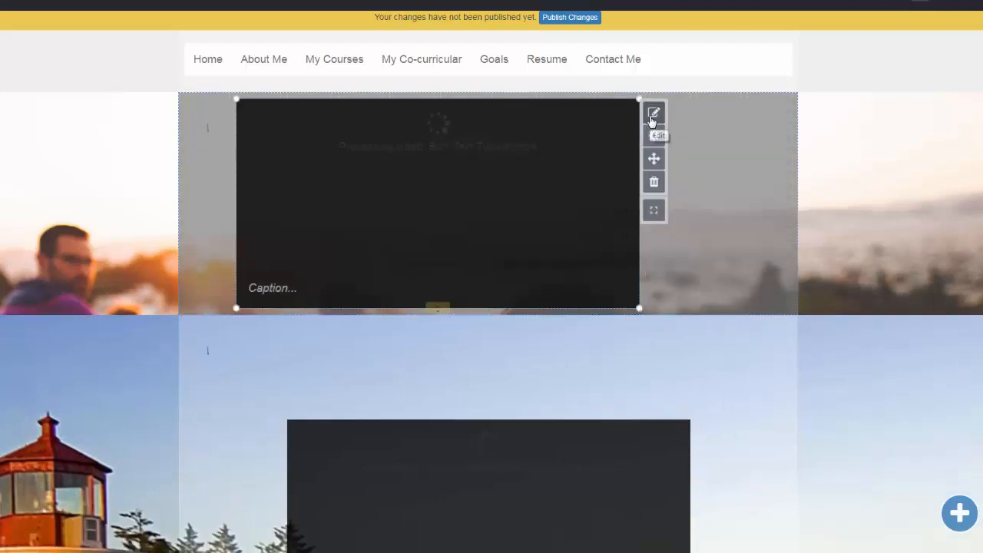
pyautogui.click(653, 112)
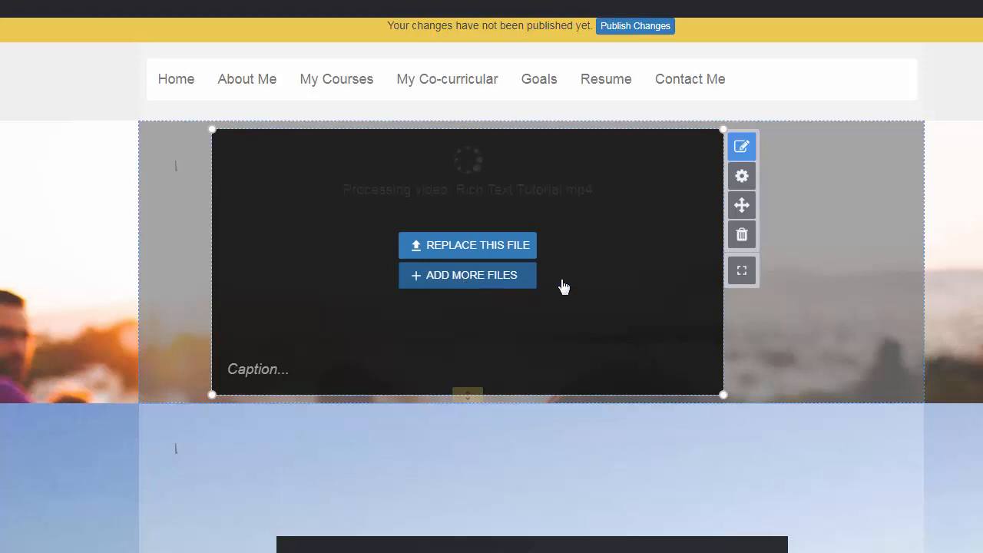
pyautogui.click(742, 147)
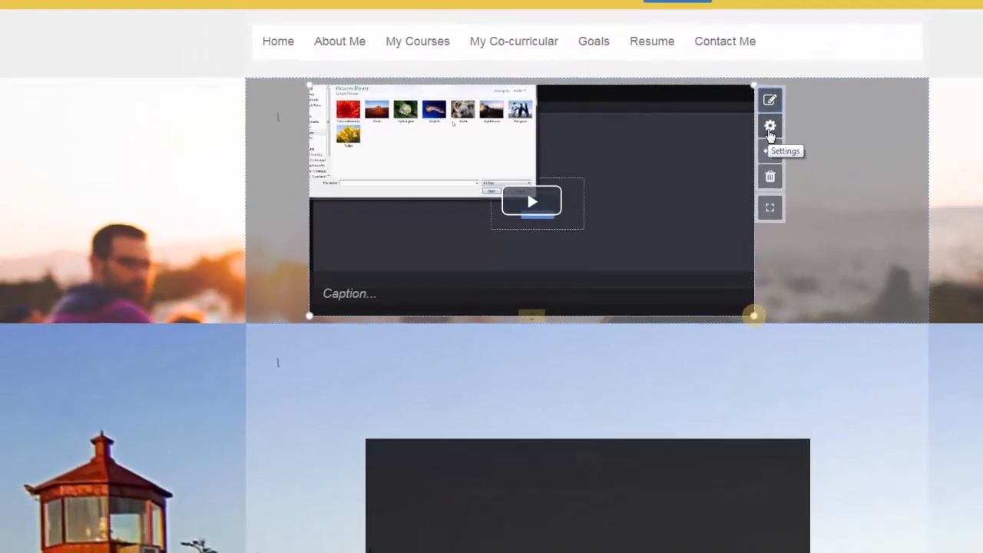
# Open the settings of the Rich Text Tutorial video and reset its frame height to fit the video
pyautogui.click(771, 128)
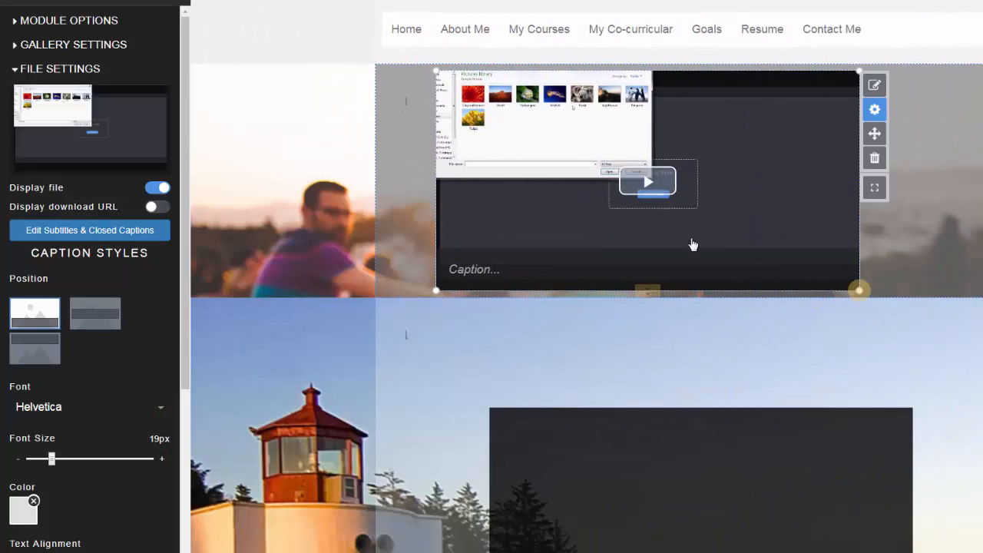
pyautogui.click(651, 291)
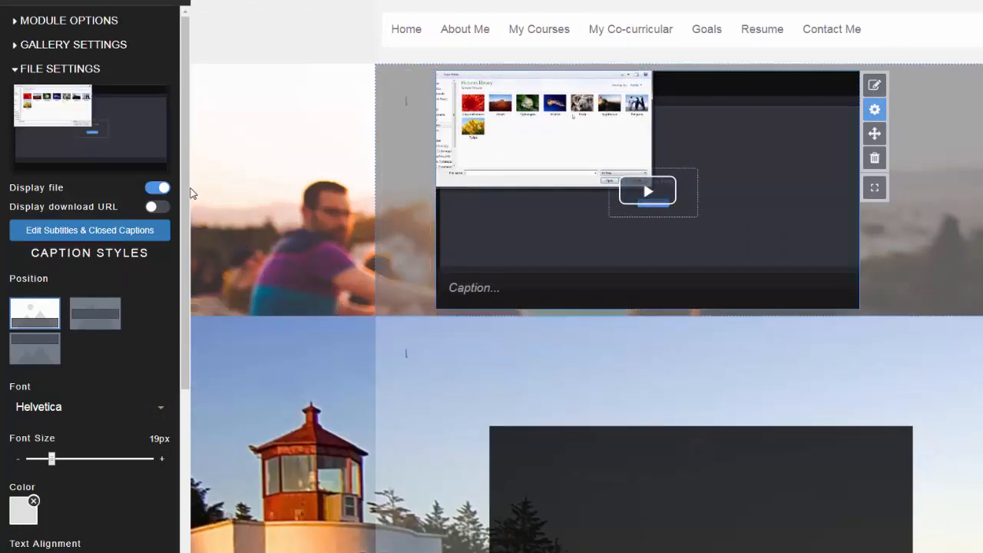
# Try the Display file option off and back on, and the Display download URL option on and back off
pyautogui.click(159, 188)
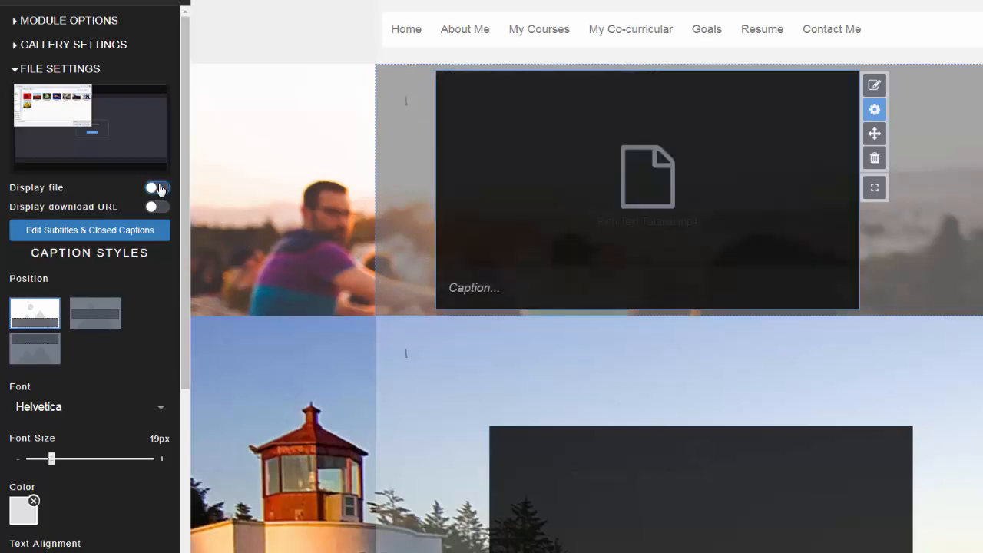
pyautogui.click(159, 188)
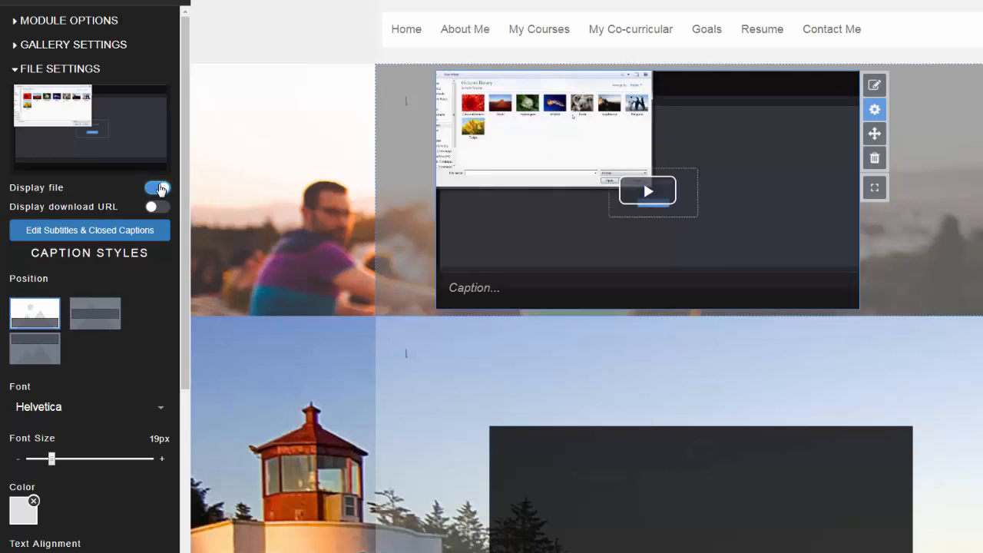
pyautogui.click(158, 207)
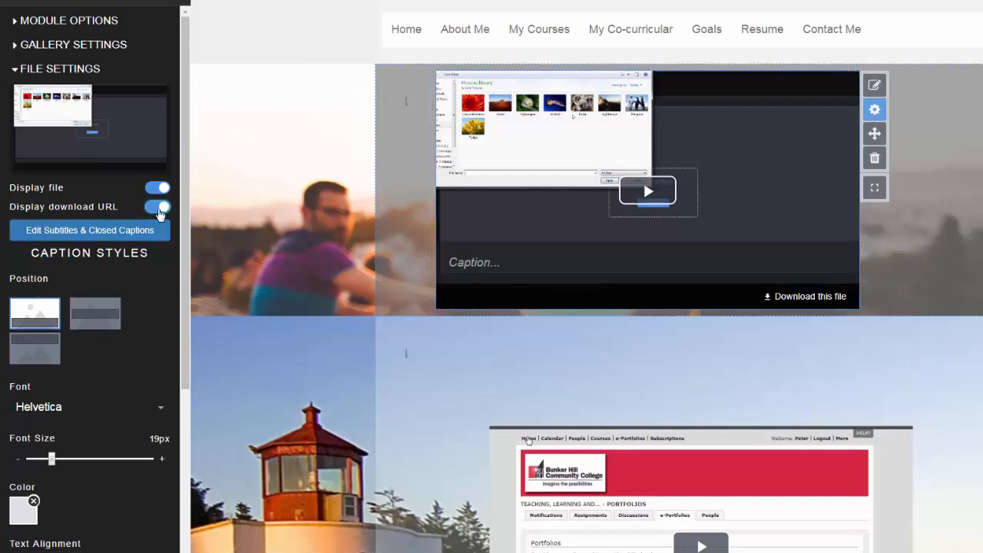
pyautogui.click(157, 207)
pyautogui.click(157, 208)
pyautogui.click(158, 209)
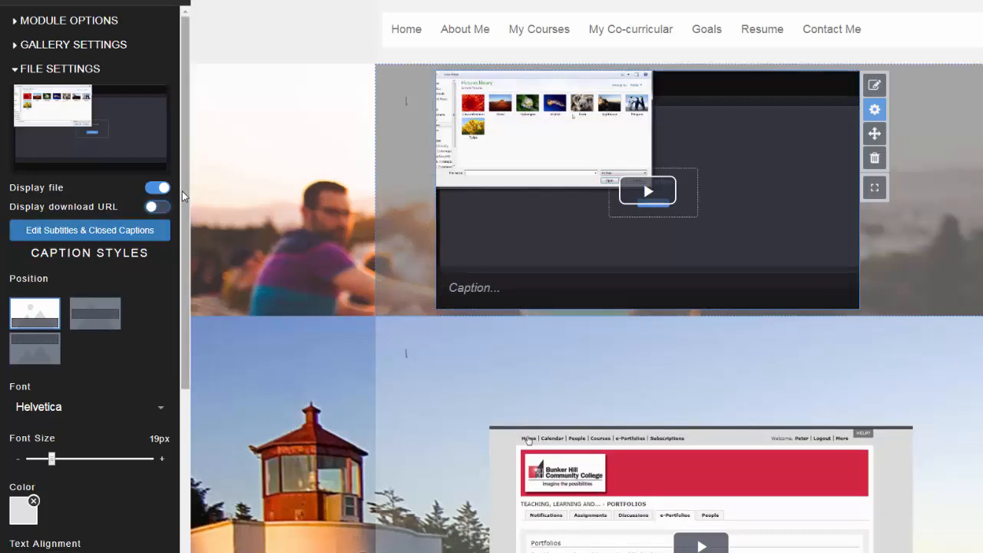
# Enter "Rich Text Modules" as the caption of the upper video
pyautogui.scroll(-2, 167, 236)
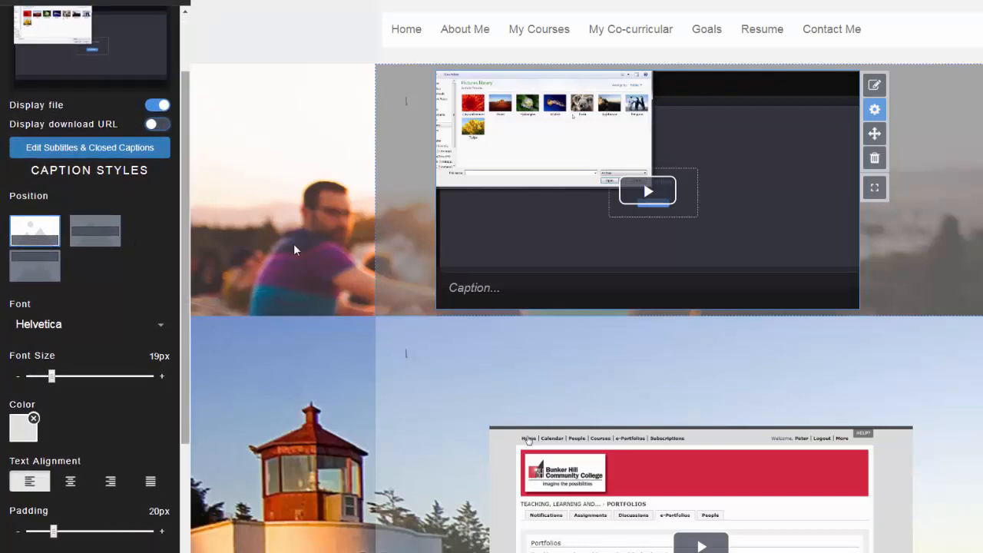
pyautogui.click(466, 286)
pyautogui.click(489, 290)
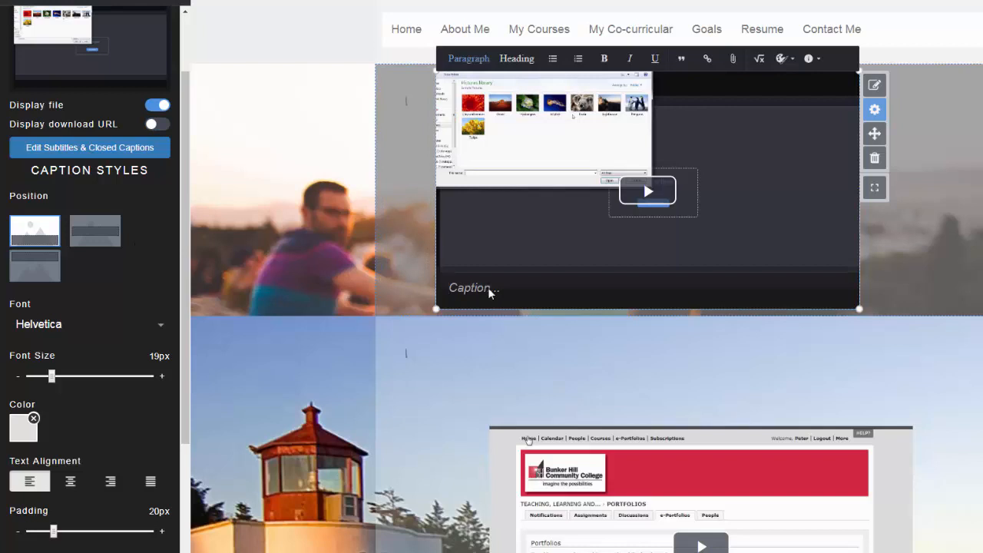
pyautogui.write('Rich Text Modules')
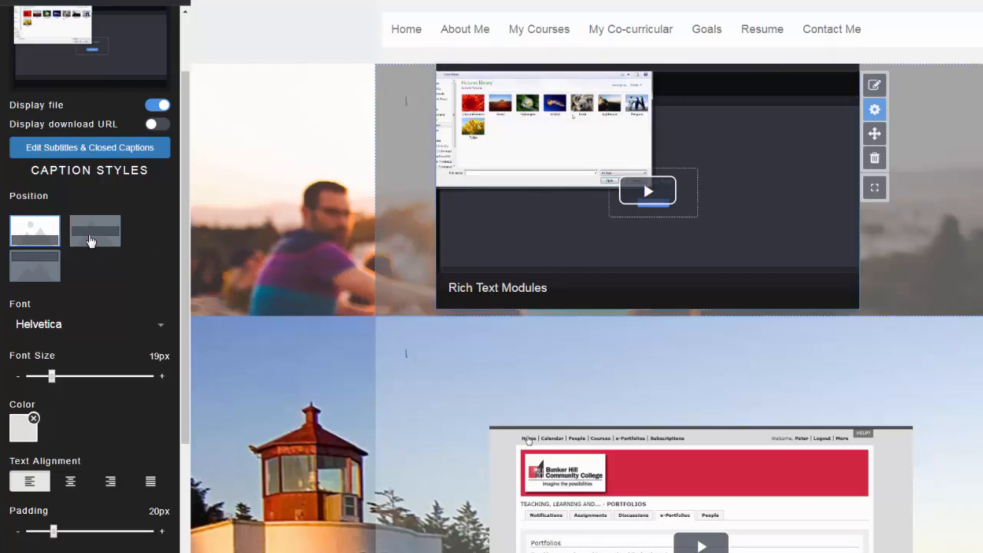
# Try the available caption positions and place the caption at the top of the video
pyautogui.click(46, 265)
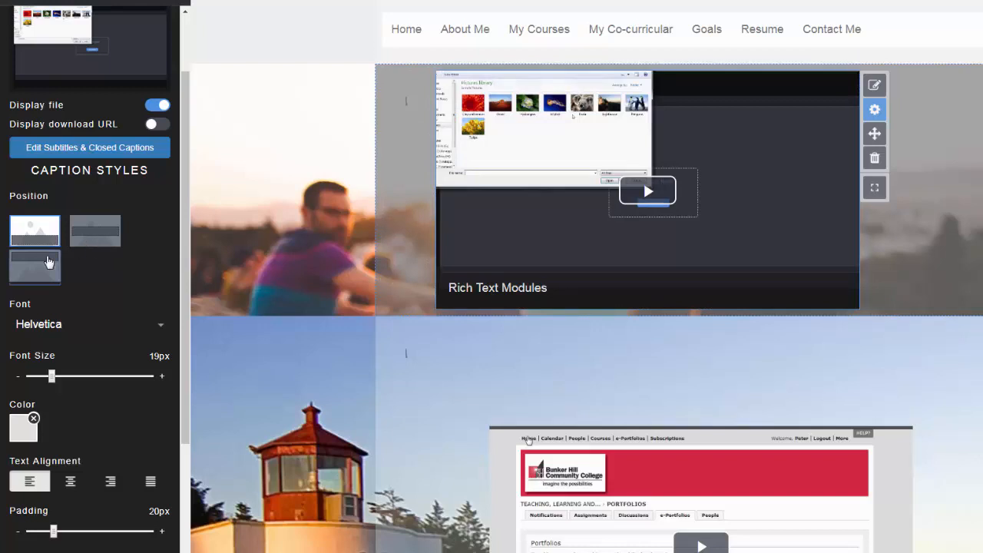
pyautogui.click(91, 237)
pyautogui.click(31, 235)
pyautogui.click(91, 241)
pyautogui.click(43, 268)
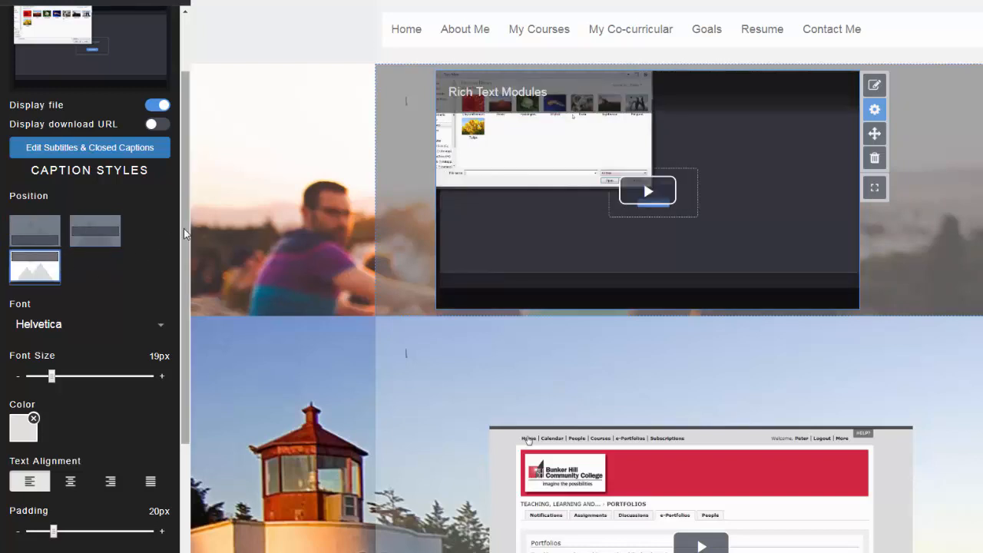
# Set the caption's font size to 49px and center its text
pyautogui.moveTo(184, 228); pyautogui.dragTo(177, 261)
pyautogui.scroll(-2, 178, 262)
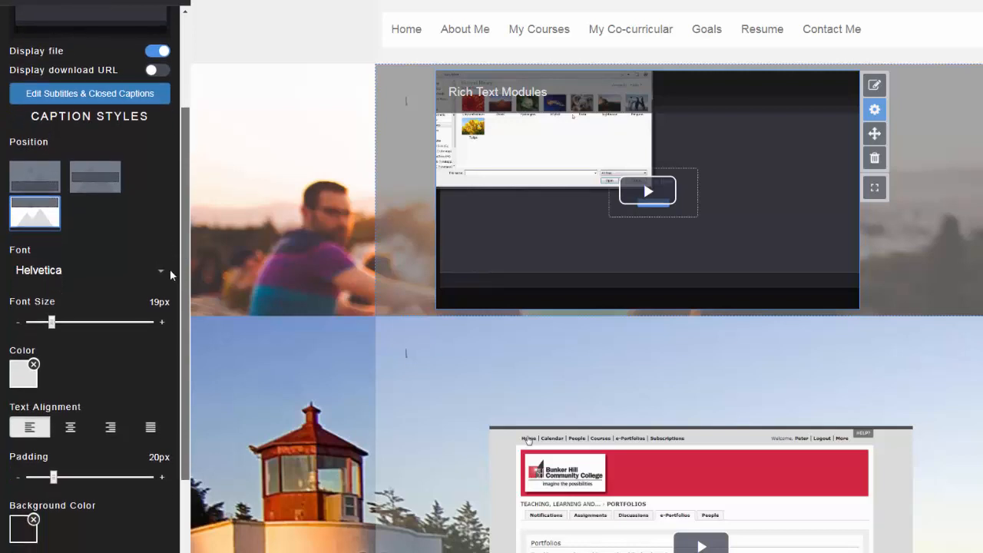
pyautogui.moveTo(52, 317); pyautogui.dragTo(91, 324)
pyautogui.click(70, 420)
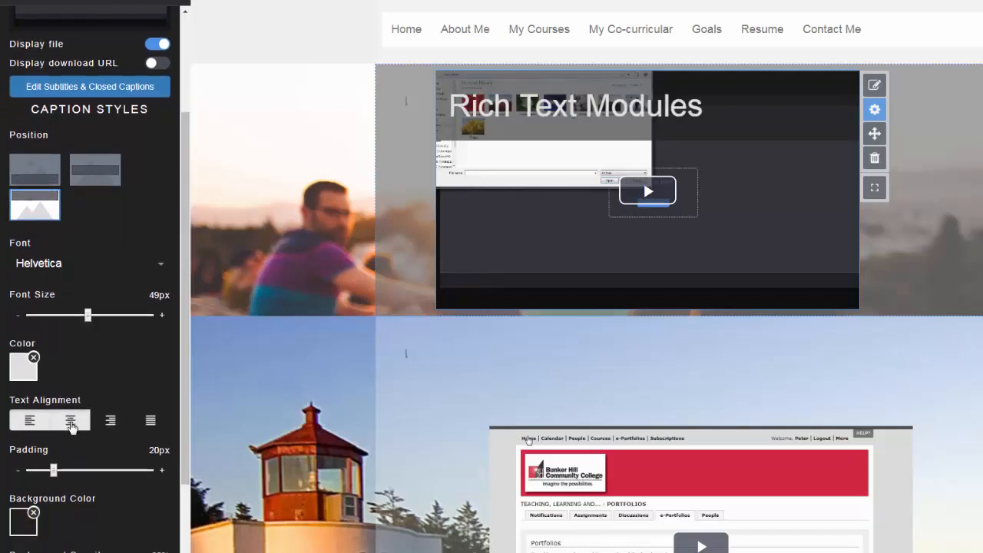
# Change the caption's text color to blue and set its font size to 23px
pyautogui.click(23, 367)
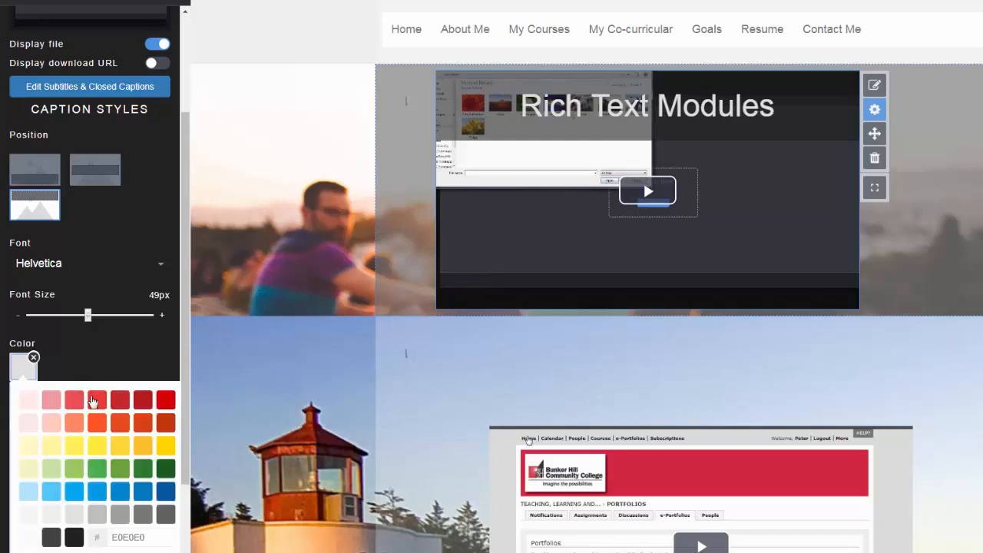
pyautogui.click(121, 448)
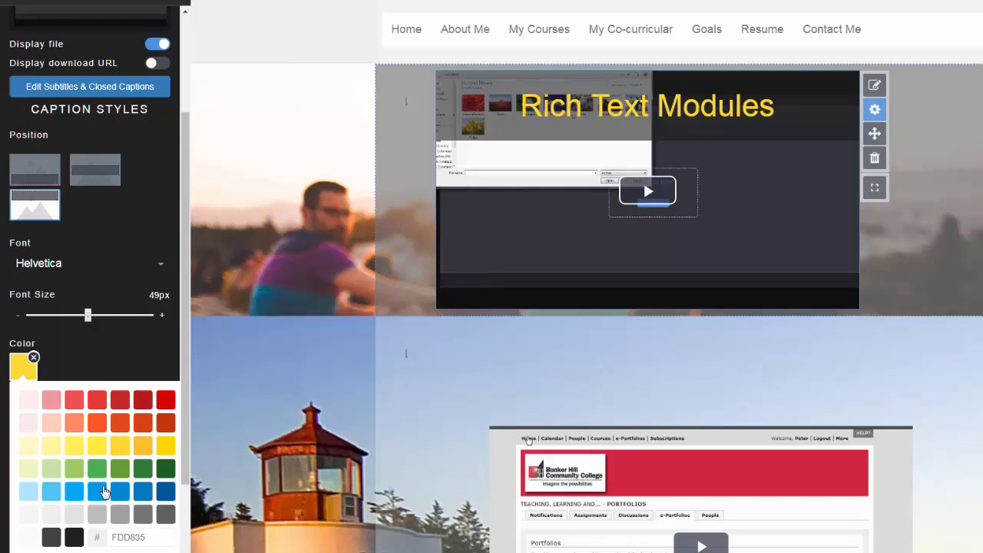
pyautogui.click(97, 492)
pyautogui.click(97, 367)
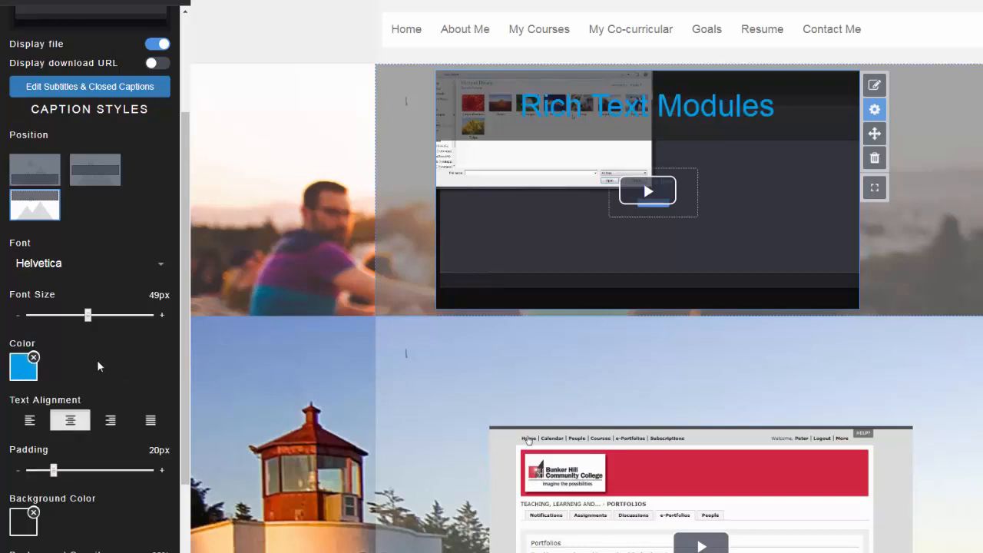
pyautogui.click(56, 315)
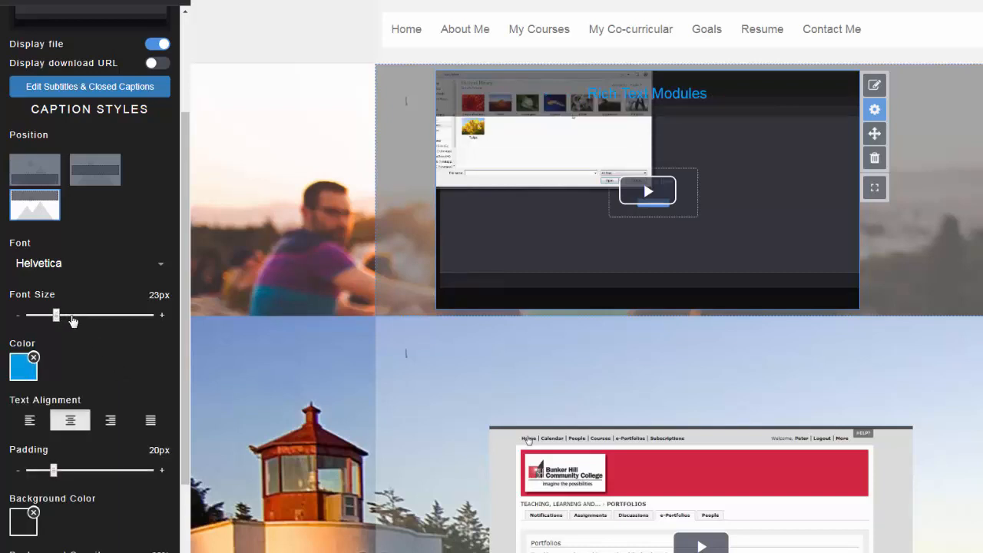
# Change the caption's background color to pale pink
pyautogui.moveTo(178, 347); pyautogui.dragTo(163, 397)
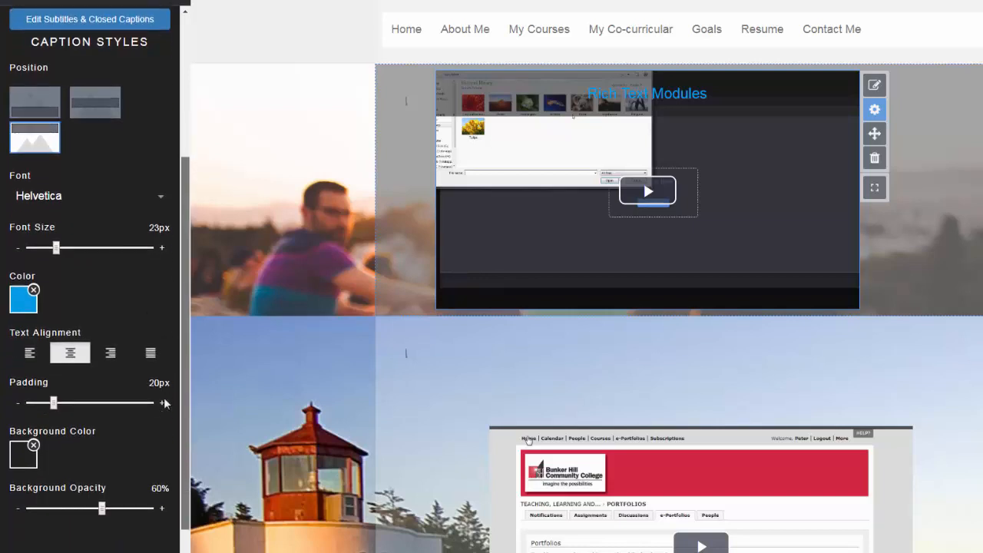
pyautogui.click(33, 452)
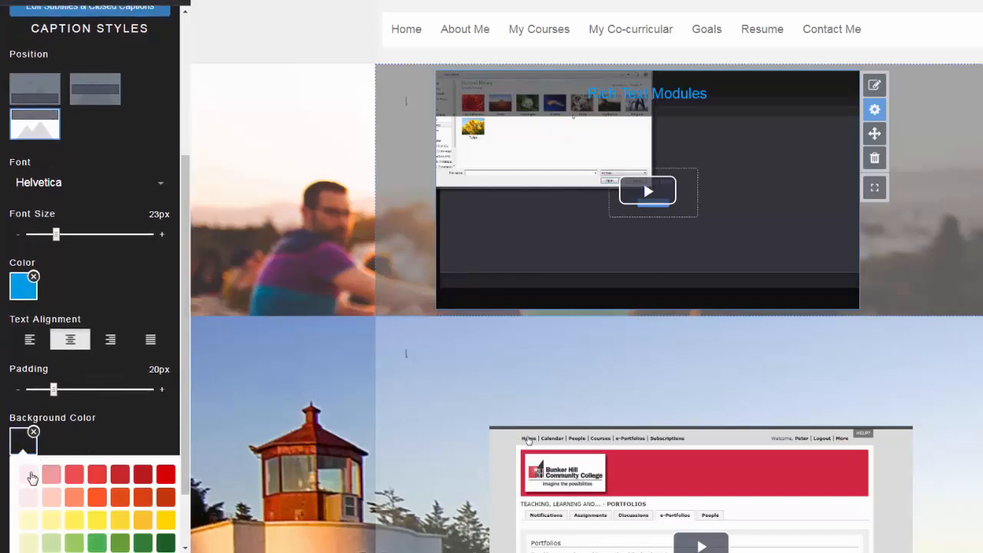
pyautogui.click(31, 478)
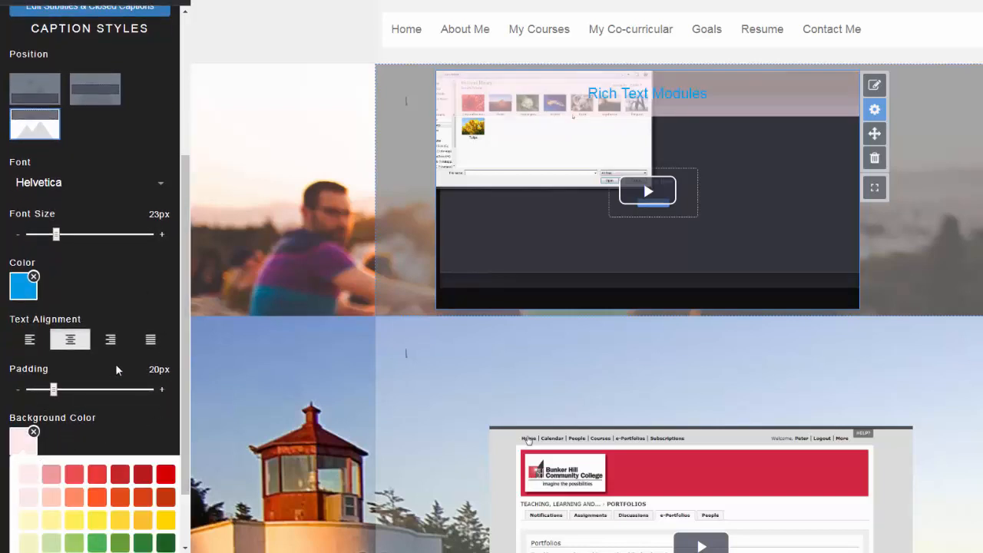
# Close the background color palette and the video's caption settings
pyautogui.click(113, 411)
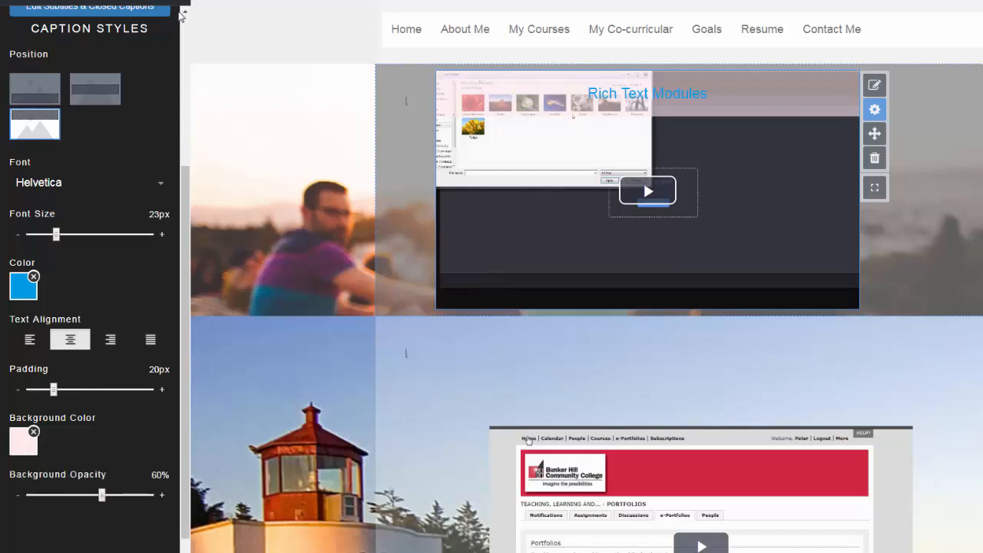
pyautogui.click(187, 3)
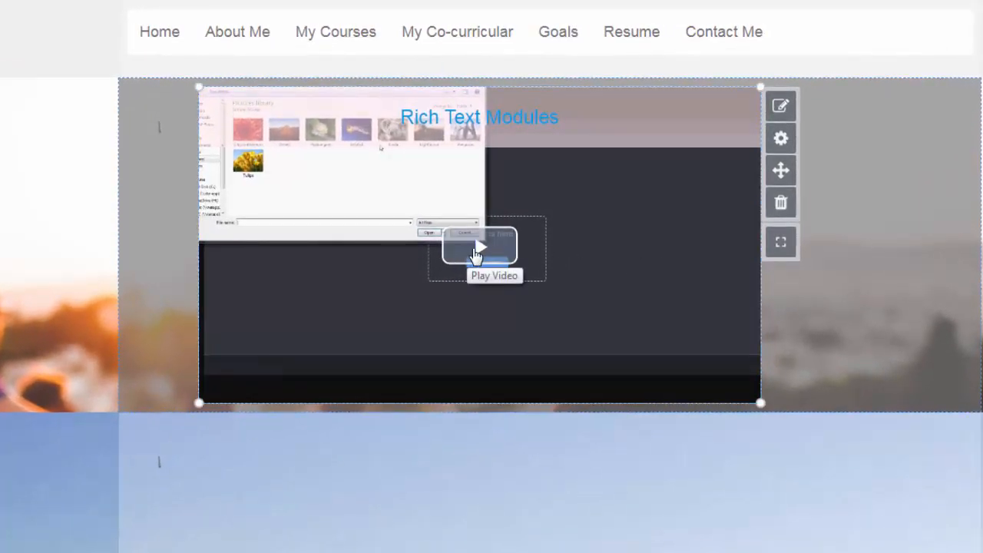
# Play the Rich Text Modules video on the page and test its volume control by lowering and raising the sound
pyautogui.click(478, 252)
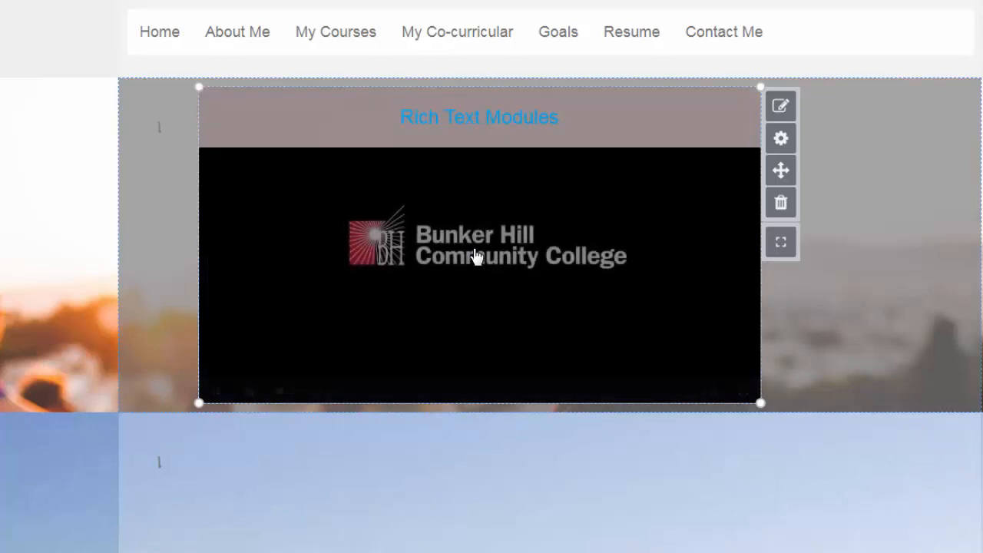
pyautogui.moveTo(340, 305)
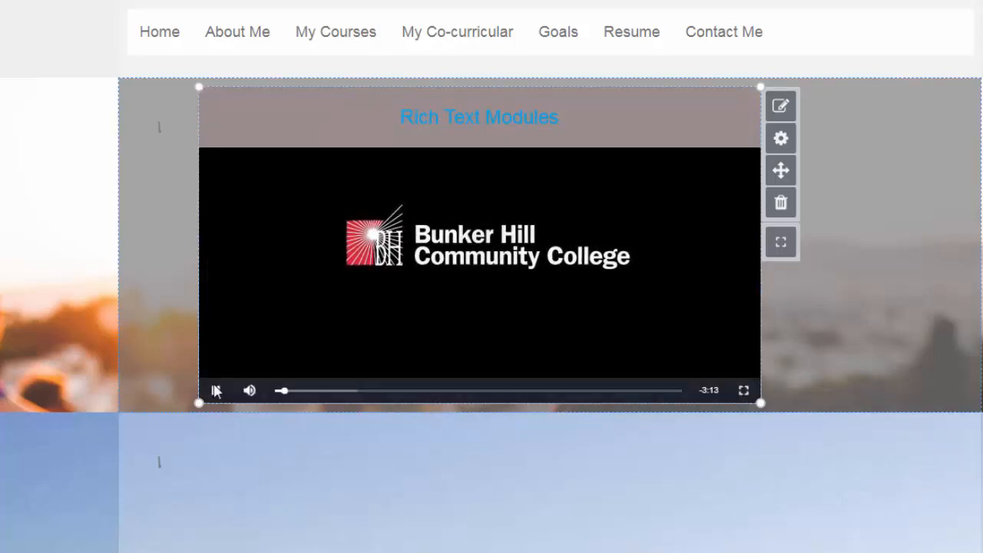
pyautogui.moveTo(246, 393)
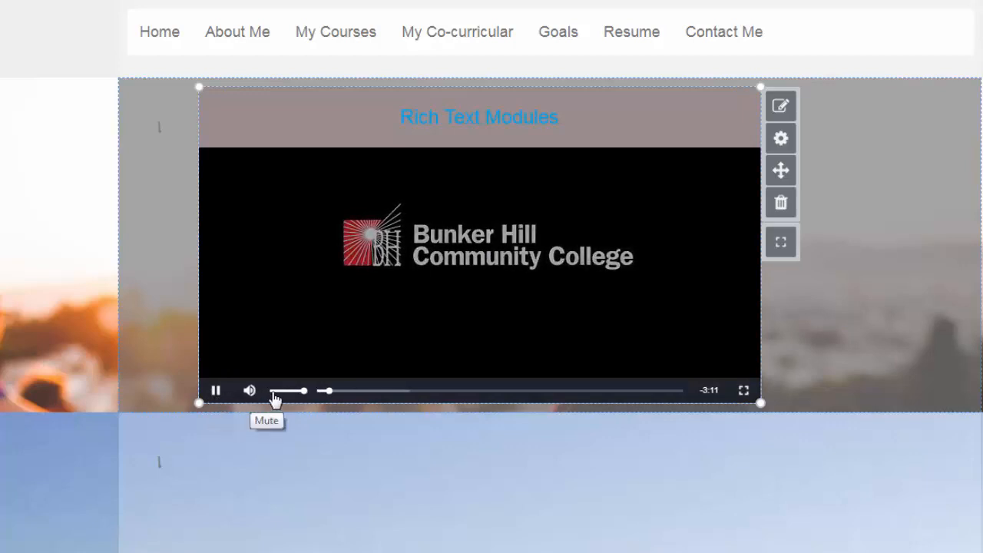
pyautogui.click(288, 391)
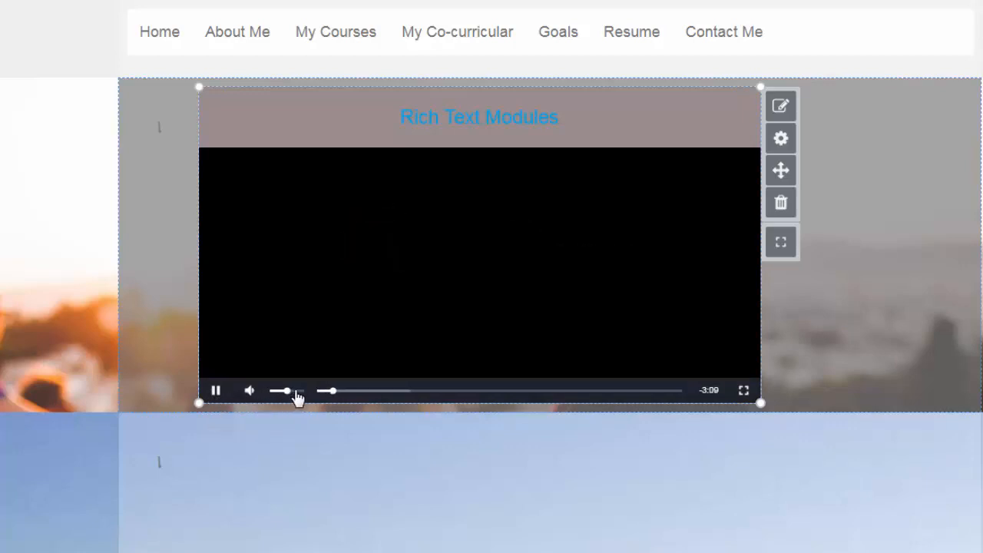
pyautogui.click(295, 392)
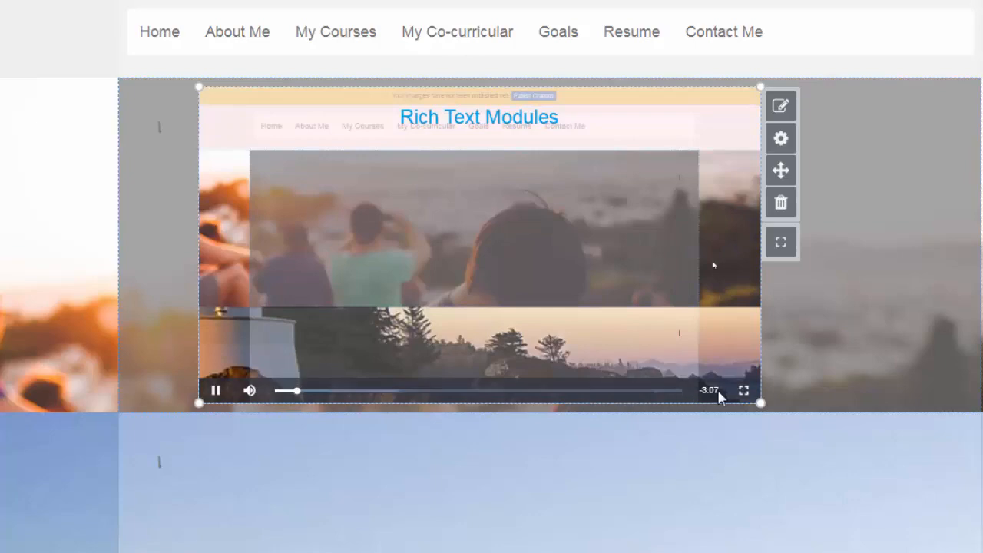